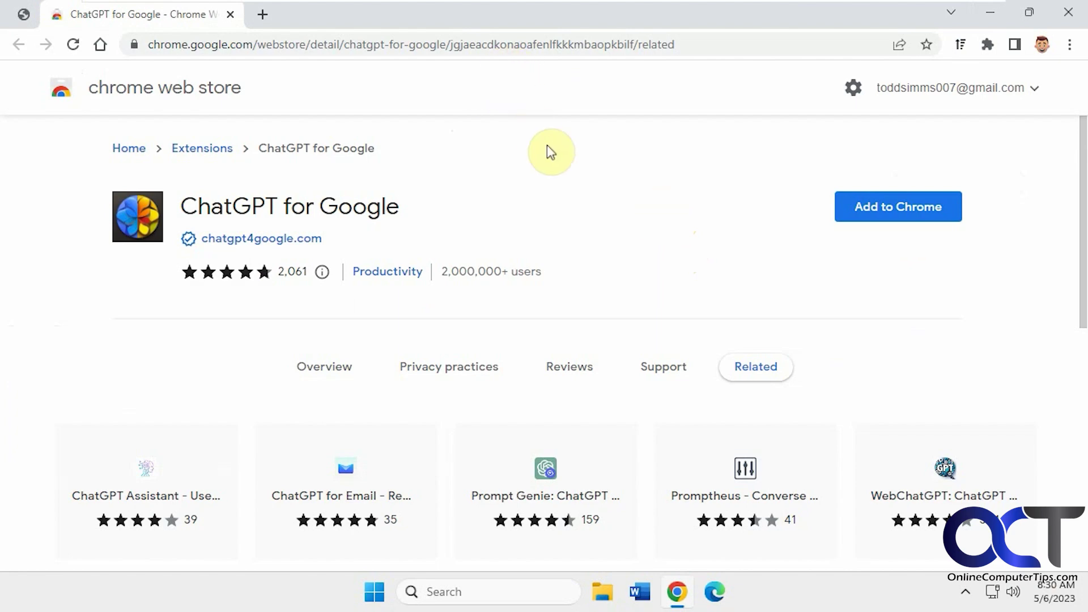
Step: Start installing ChatGPT for Google from its Chrome Web Store listing page
click(907, 209)
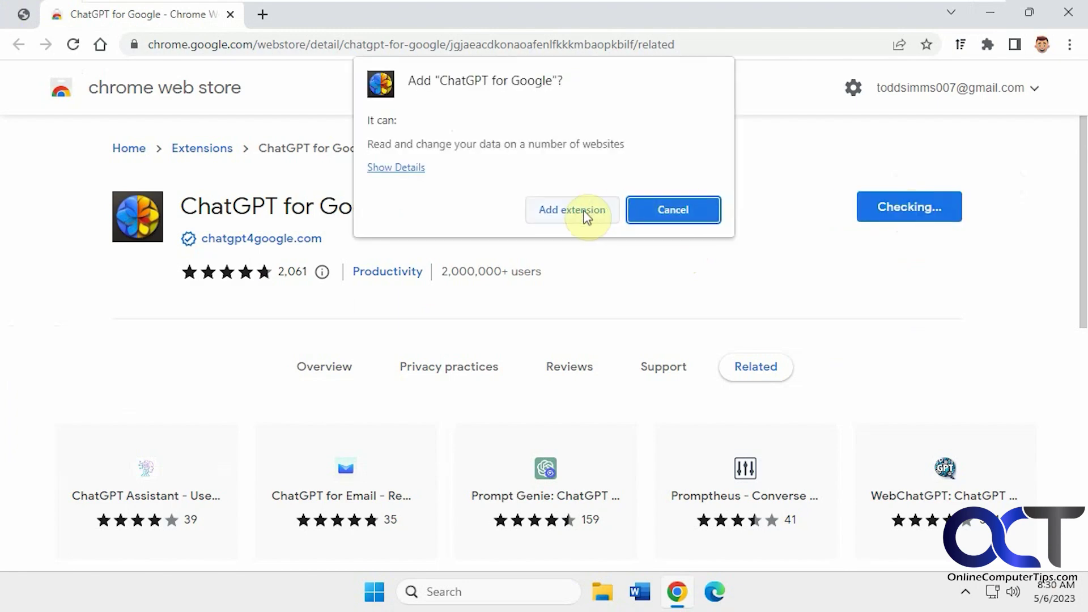
Step: Confirm Add extension for ChatGPT for Google and dismiss the 'has been added' popup
click(560, 212)
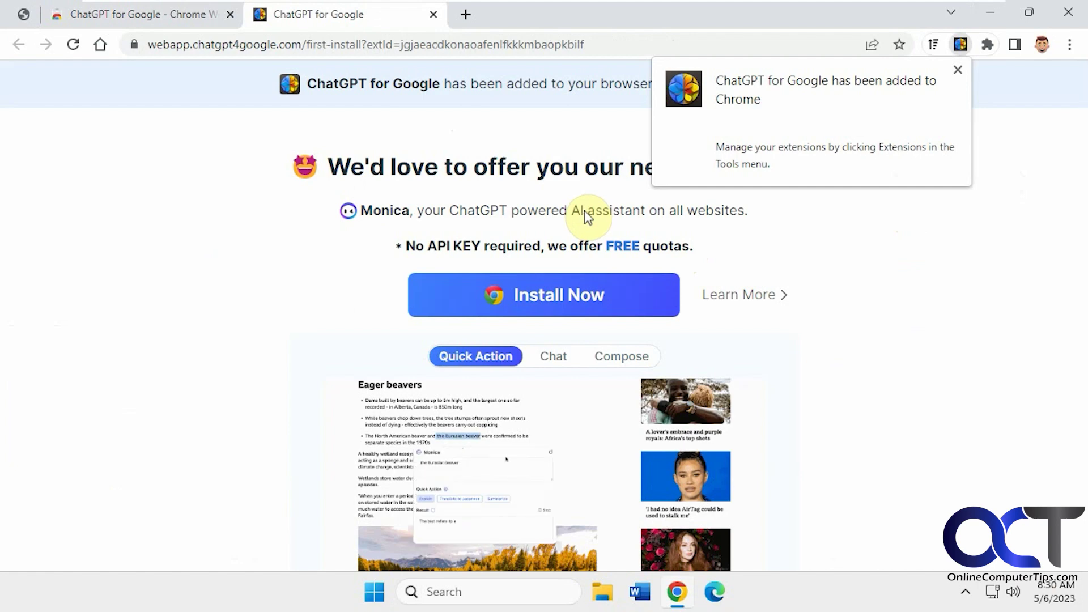
click(957, 72)
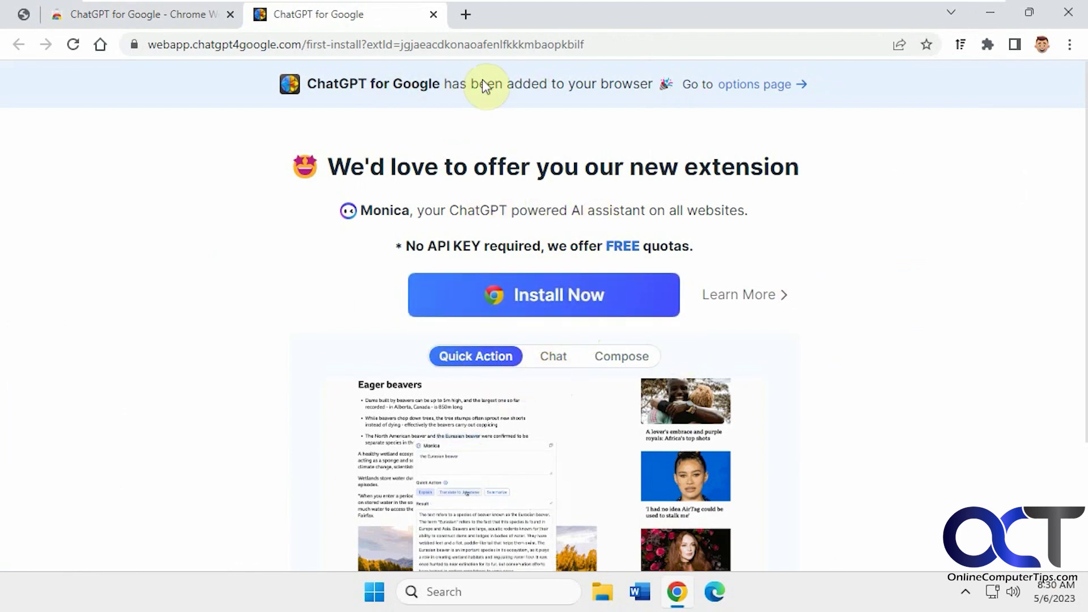
click(752, 91)
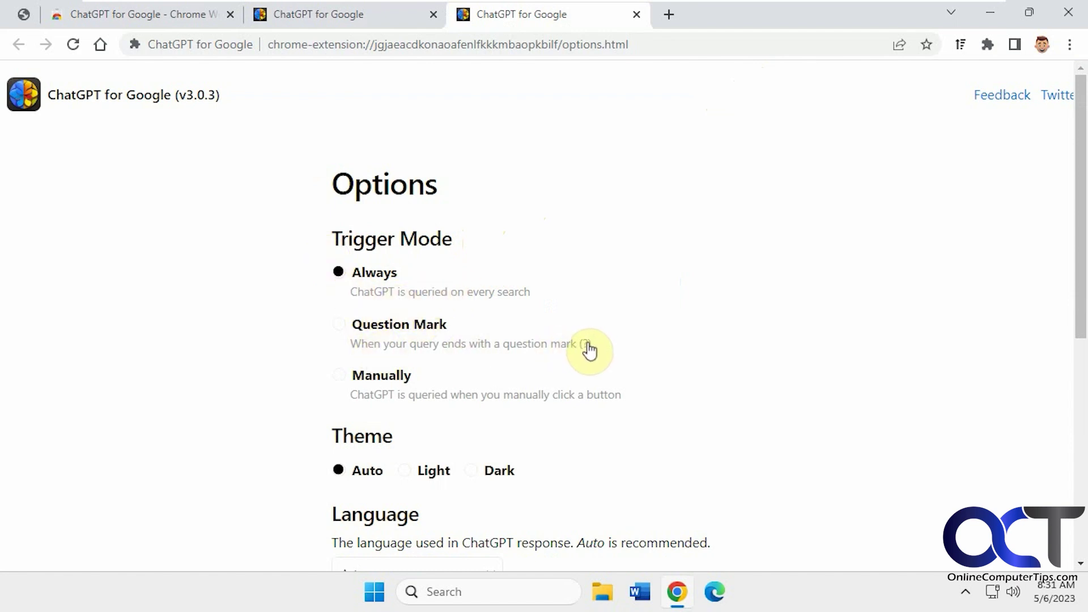
scroll(572, 375, down, 3)
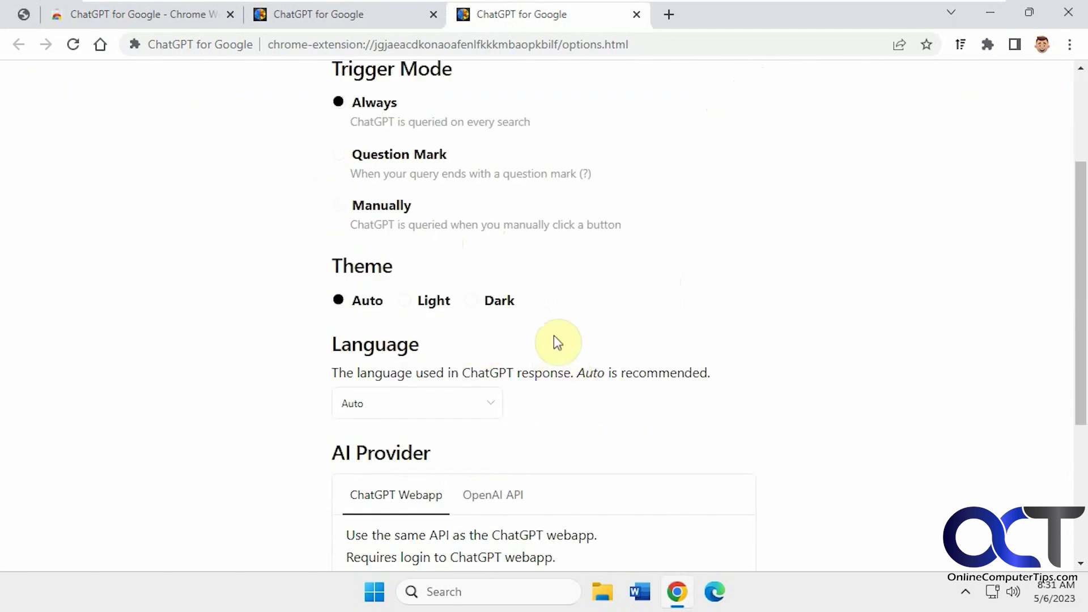
scroll(558, 340, down, 1)
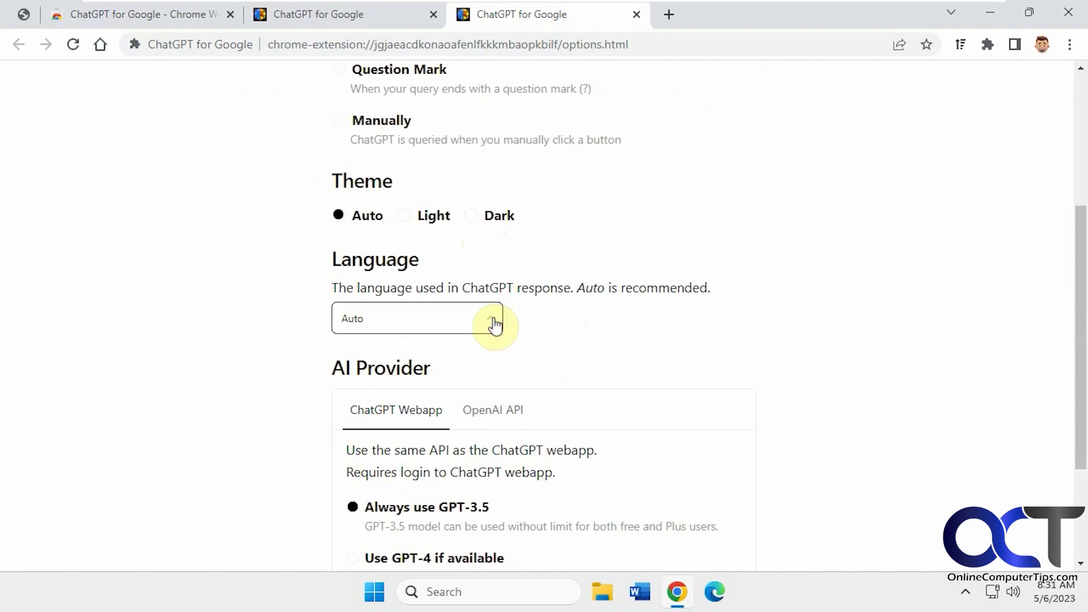
click(495, 324)
click(494, 325)
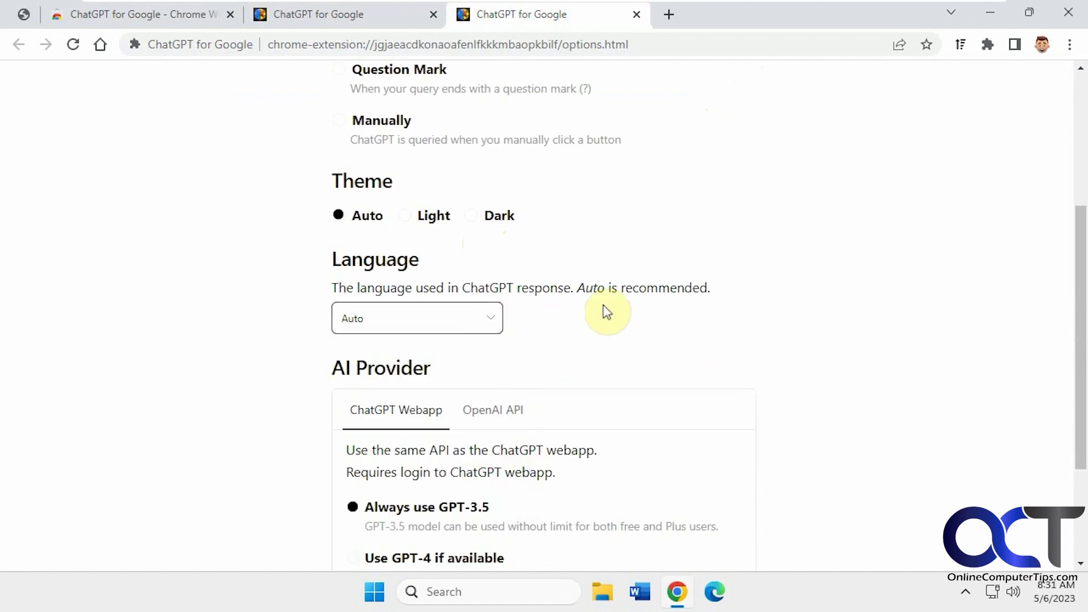
scroll(607, 336, down, 2)
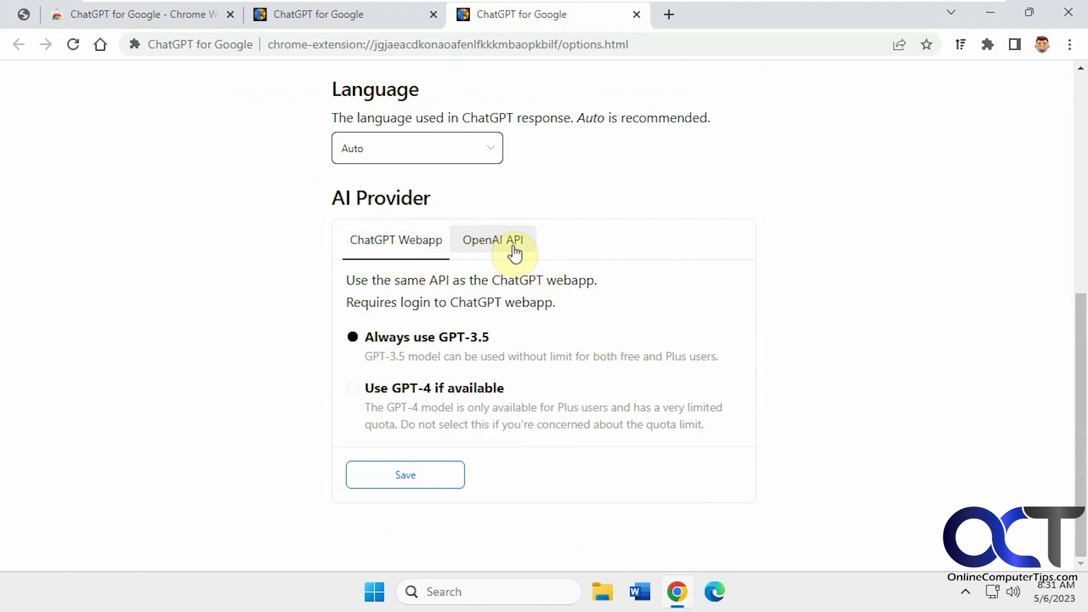
scroll(539, 439, up, 5)
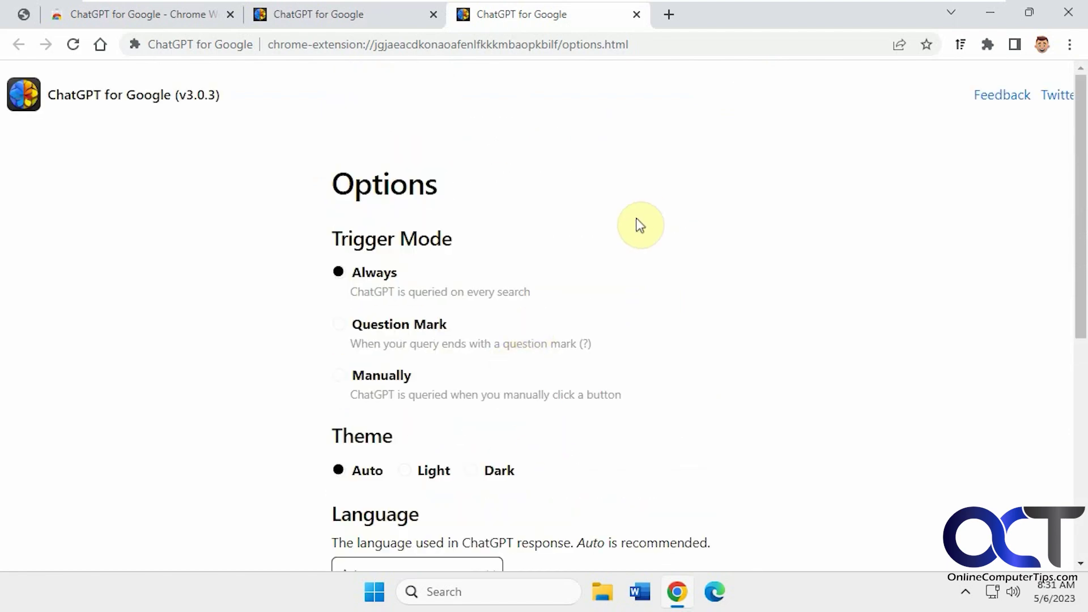
Step: Close the options and welcome tabs, then pin and unpin ChatGPT for Google in the Extensions menu
click(638, 17)
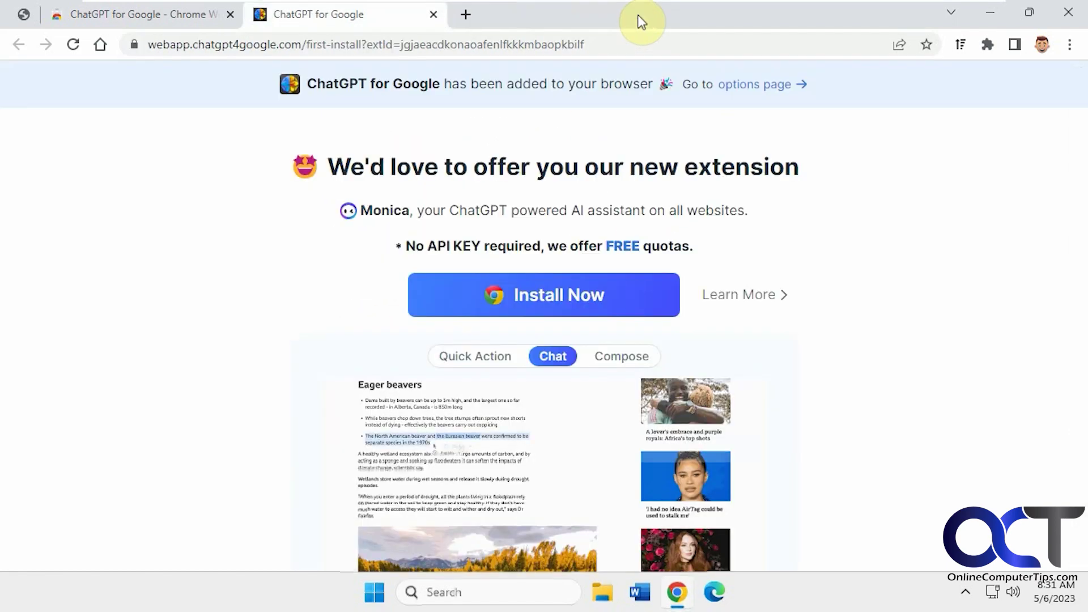
click(434, 16)
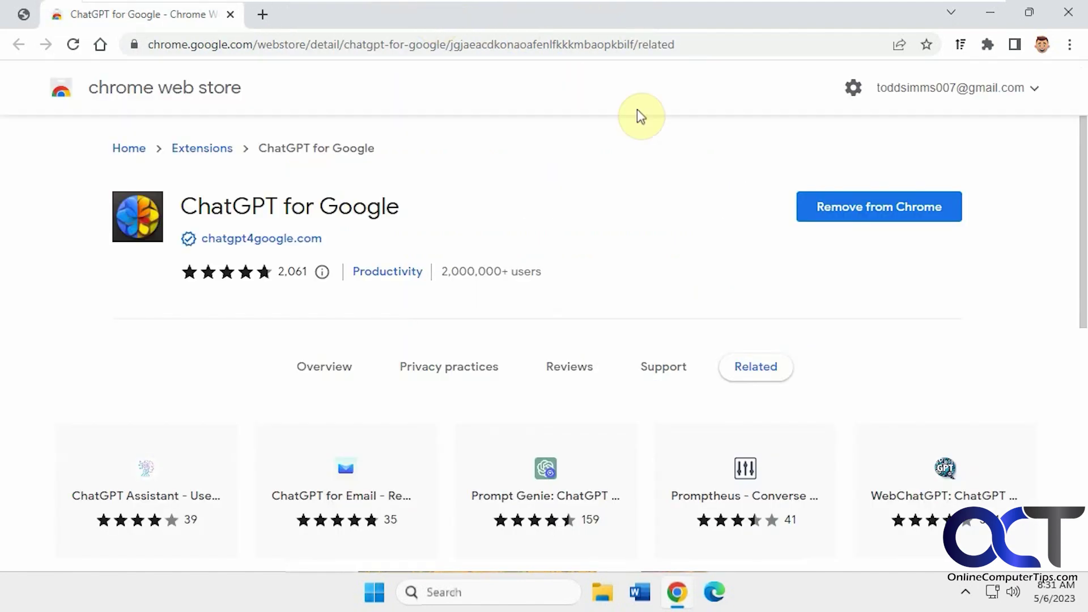
click(989, 46)
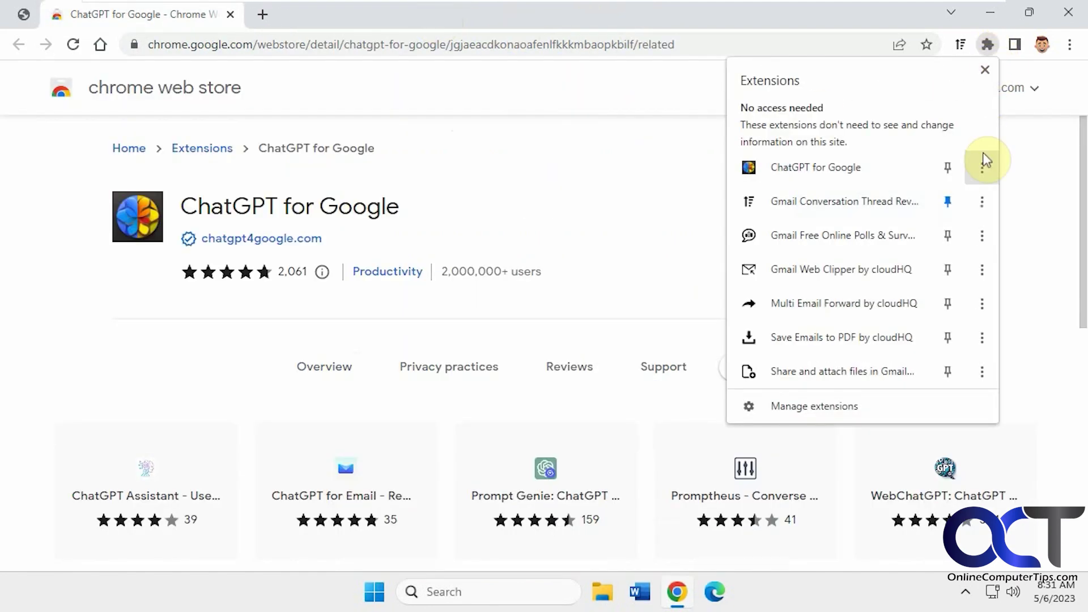
click(982, 167)
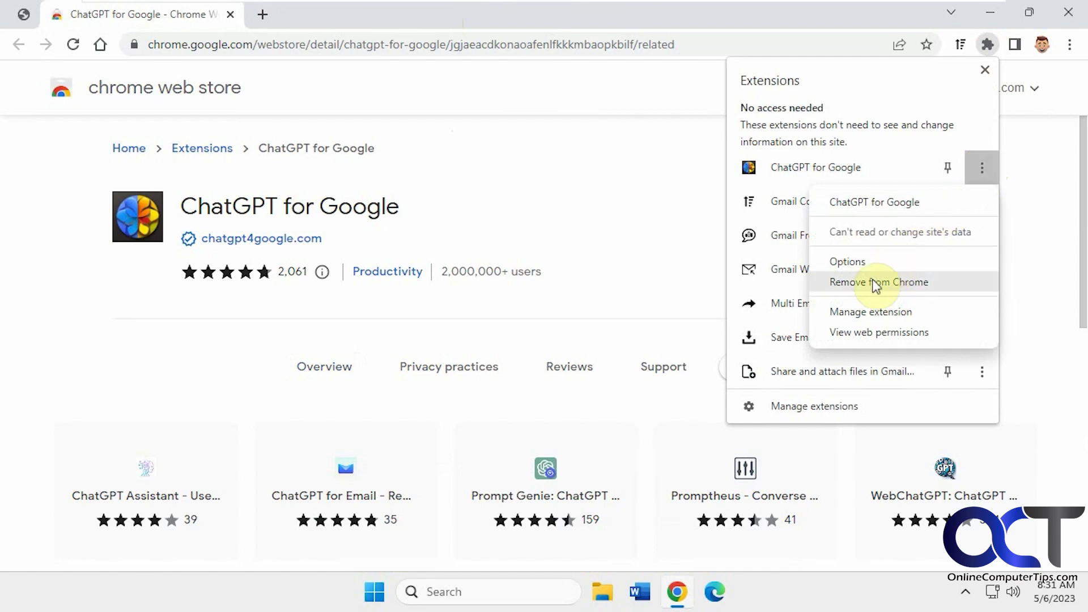
click(946, 167)
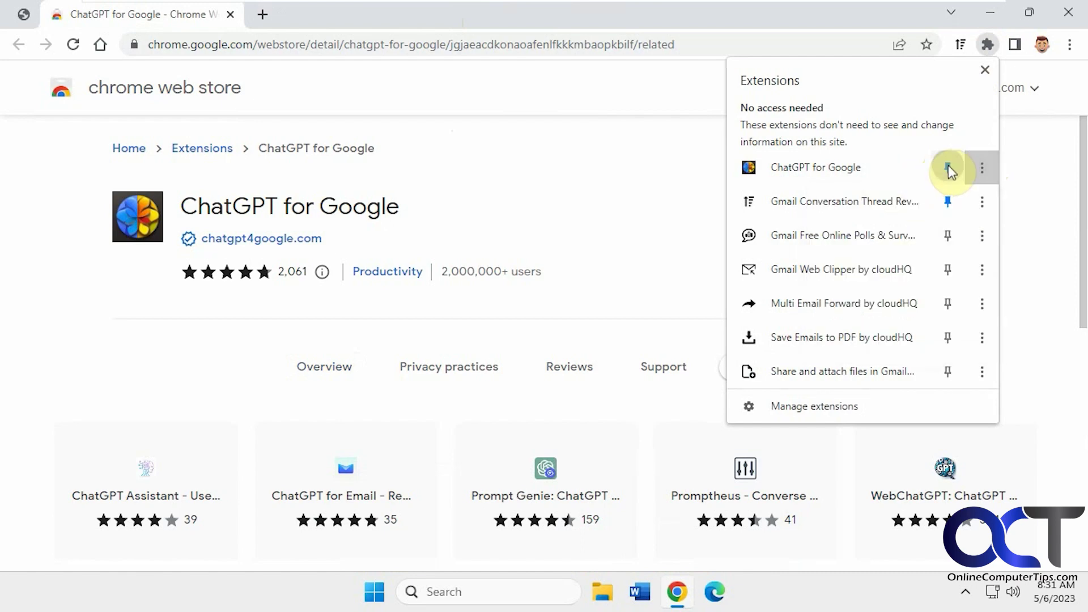
click(948, 167)
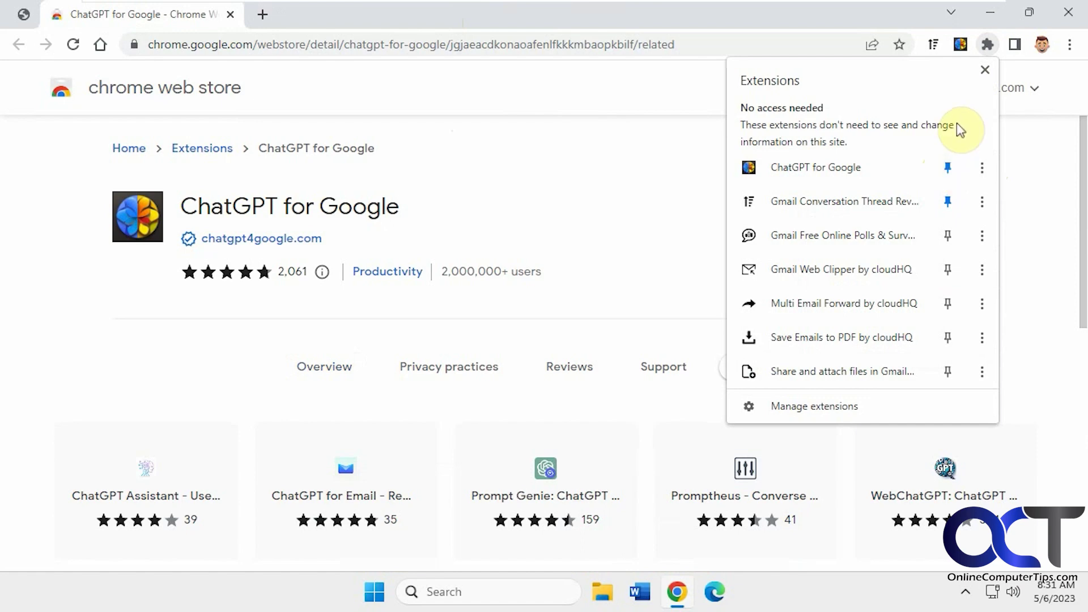
click(947, 167)
click(650, 189)
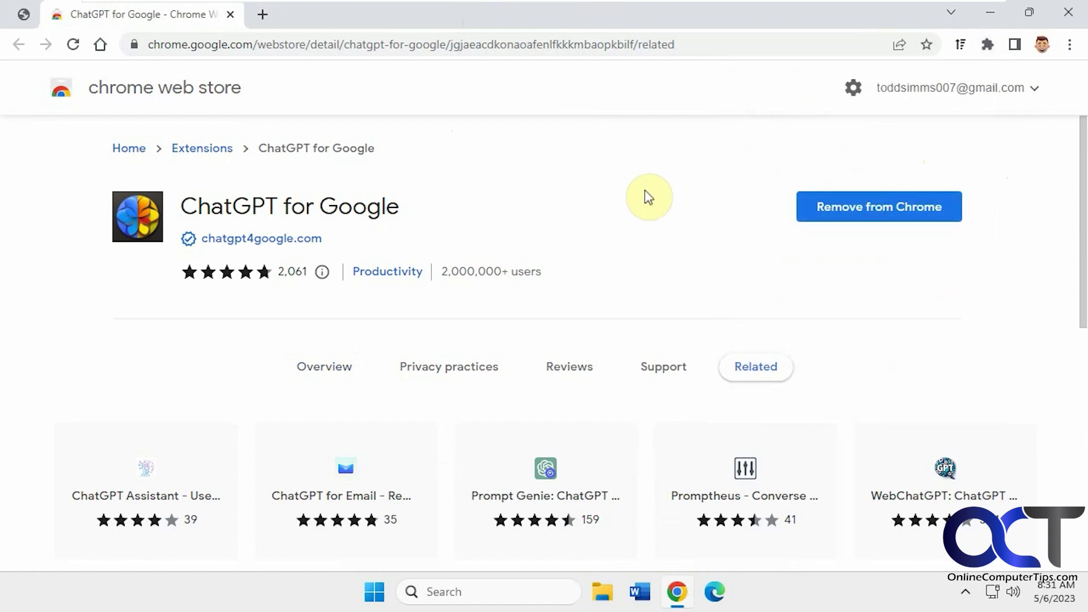
Step: Search Google in a new tab for 'what is the best type of dog?'
click(265, 16)
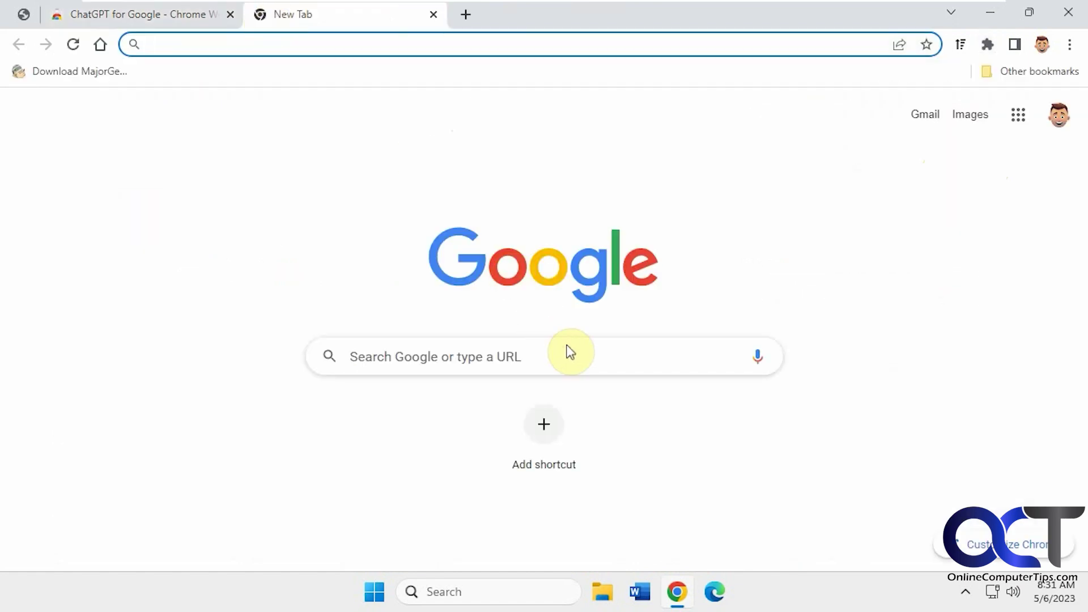
click(584, 354)
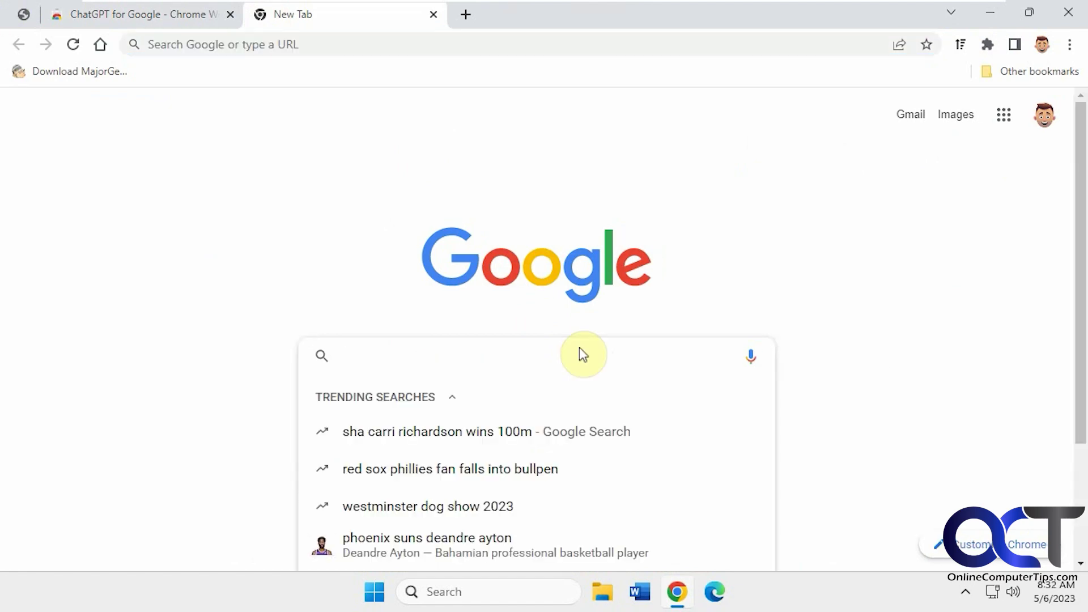
text(wha)
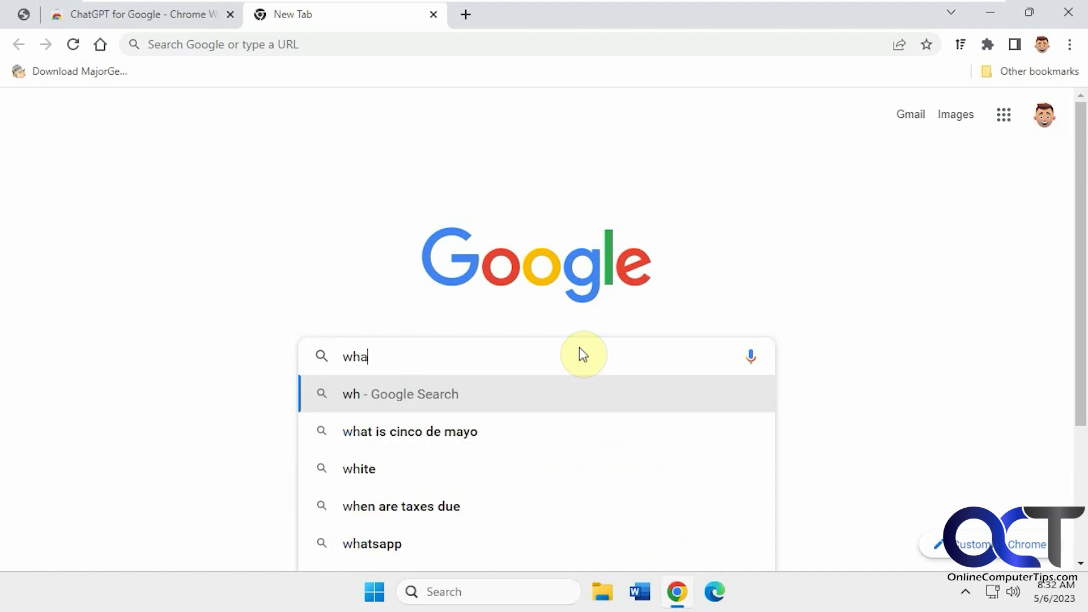
text(t is the best t)
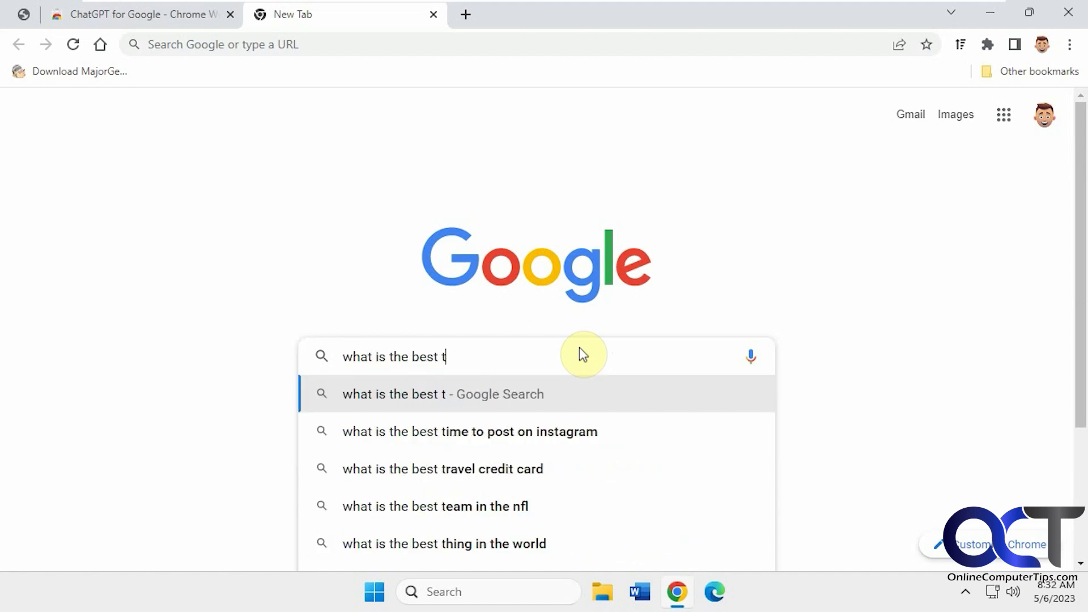
text(ype of dog?)
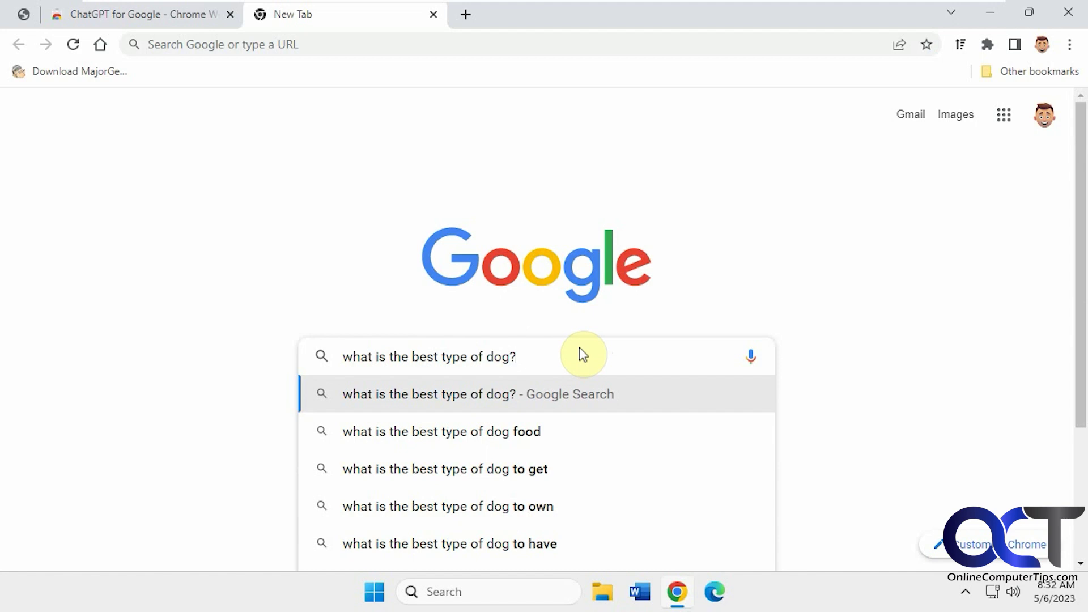
key(Return)
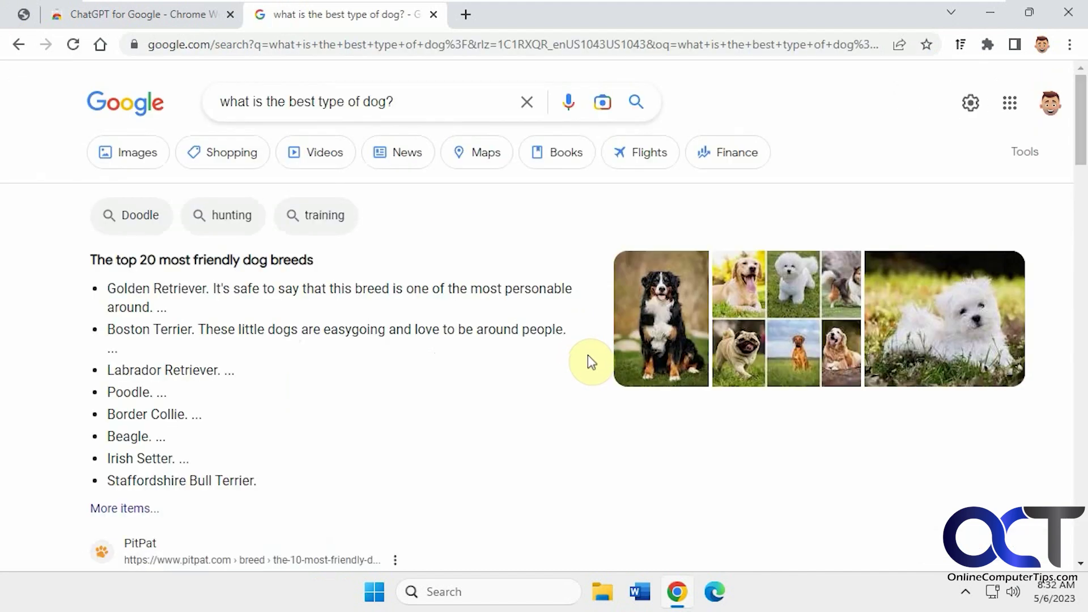
Step: Scroll to the ChatGPT panel and follow its Login On OpenAI link
scroll(587, 357, down, 5)
scroll(592, 363, down, 1)
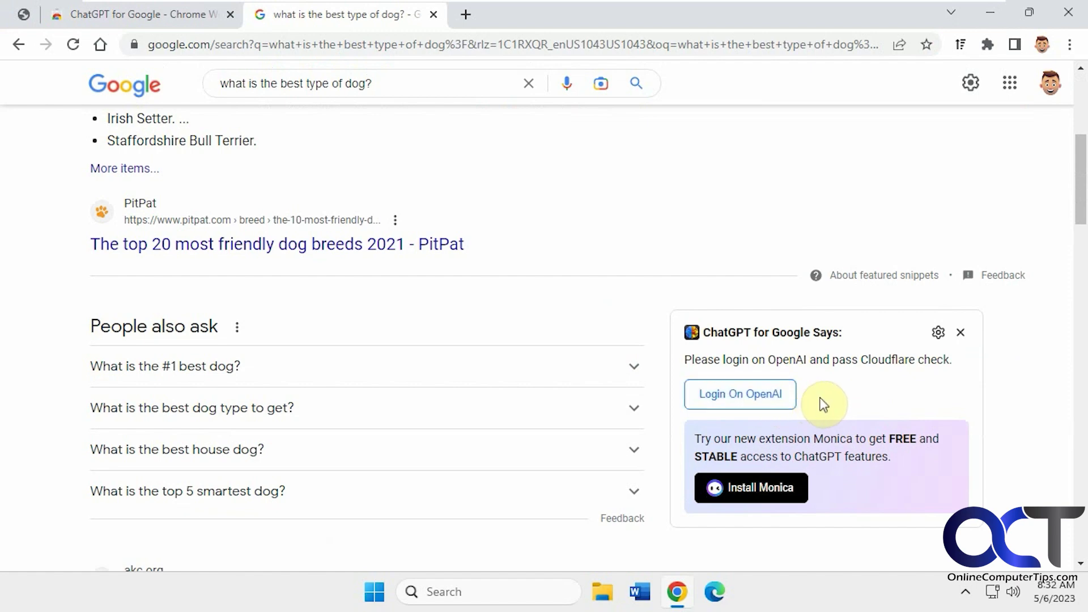
click(759, 395)
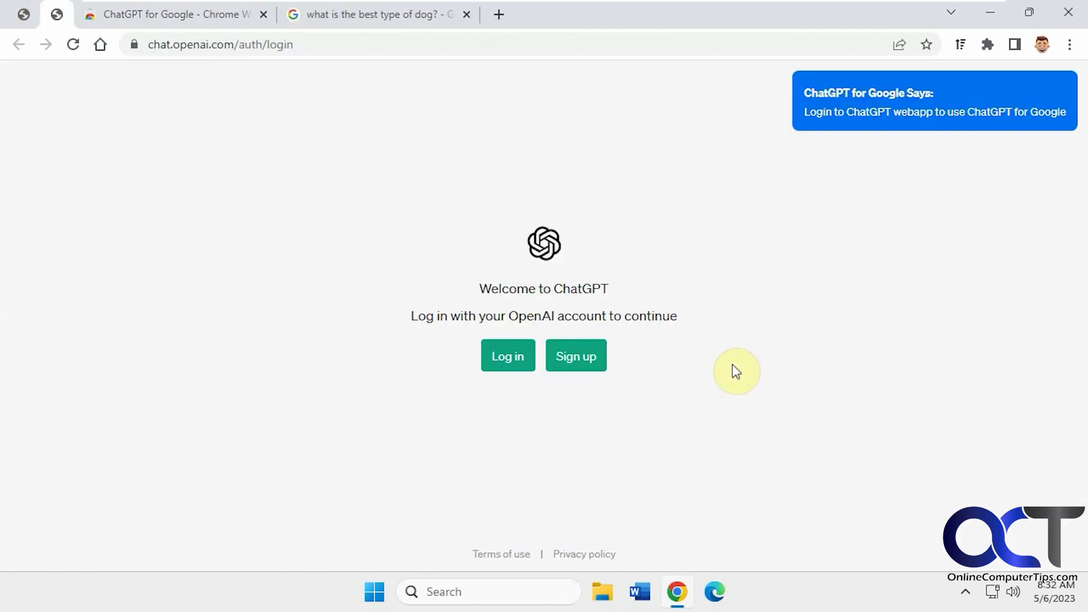
Step: Log in to ChatGPT with the account e-mail, then return to the dog search tab
click(525, 355)
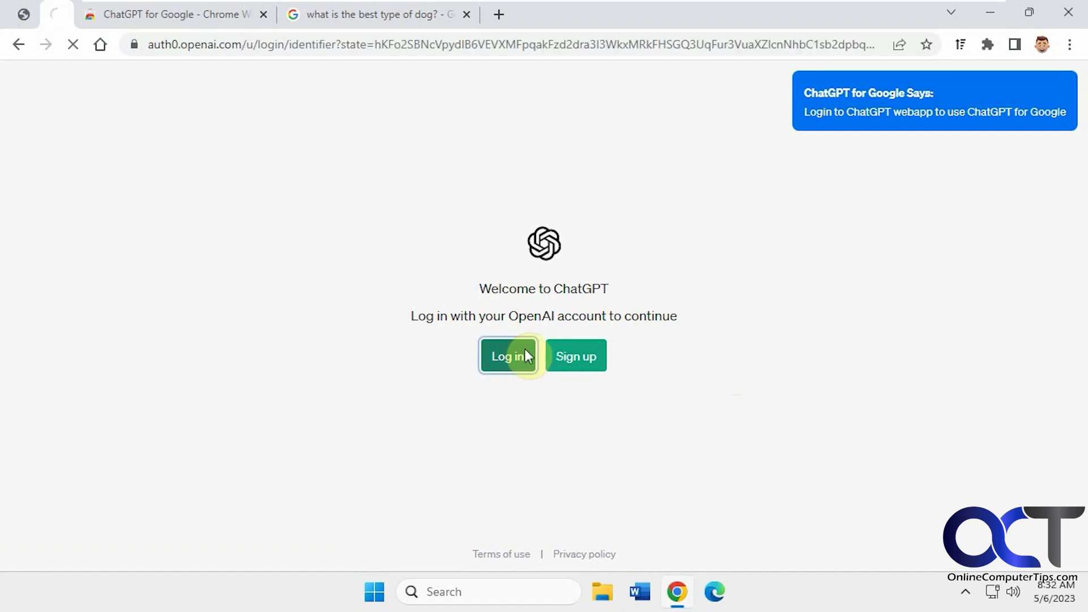
click(578, 400)
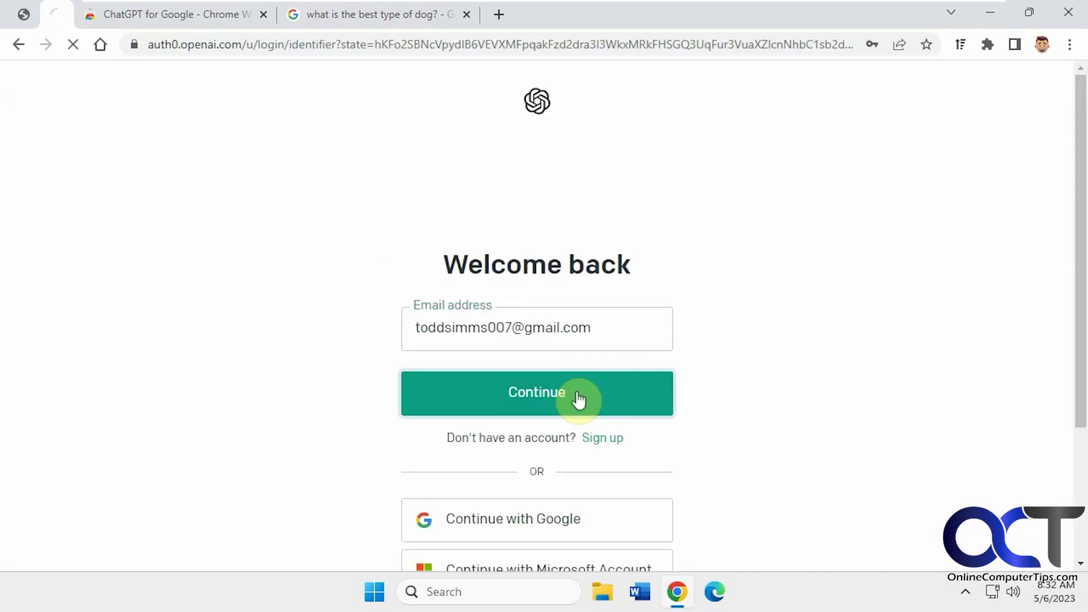
click(554, 516)
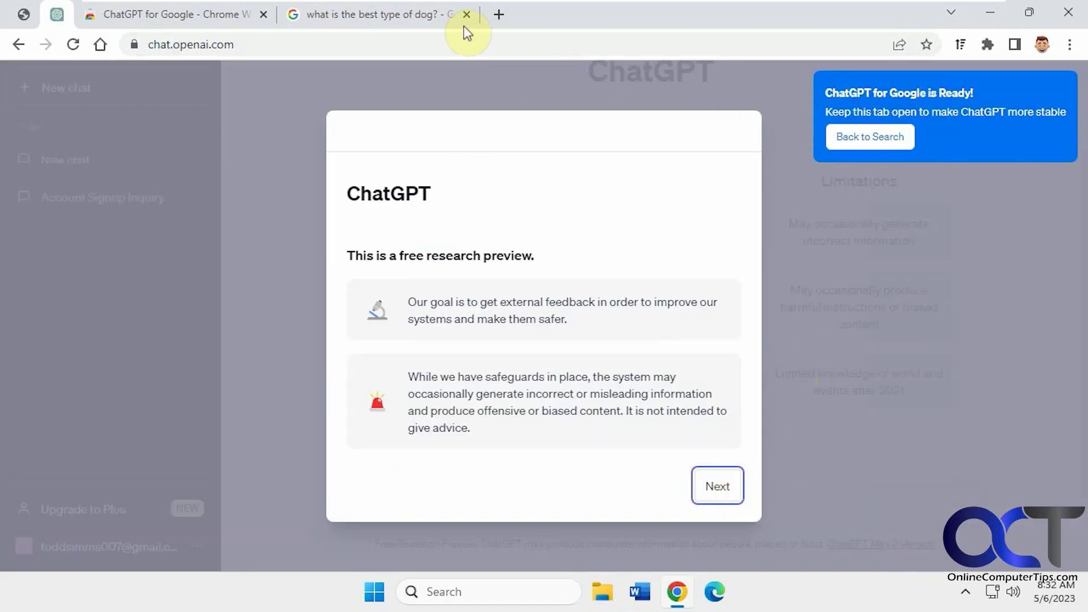
click(337, 23)
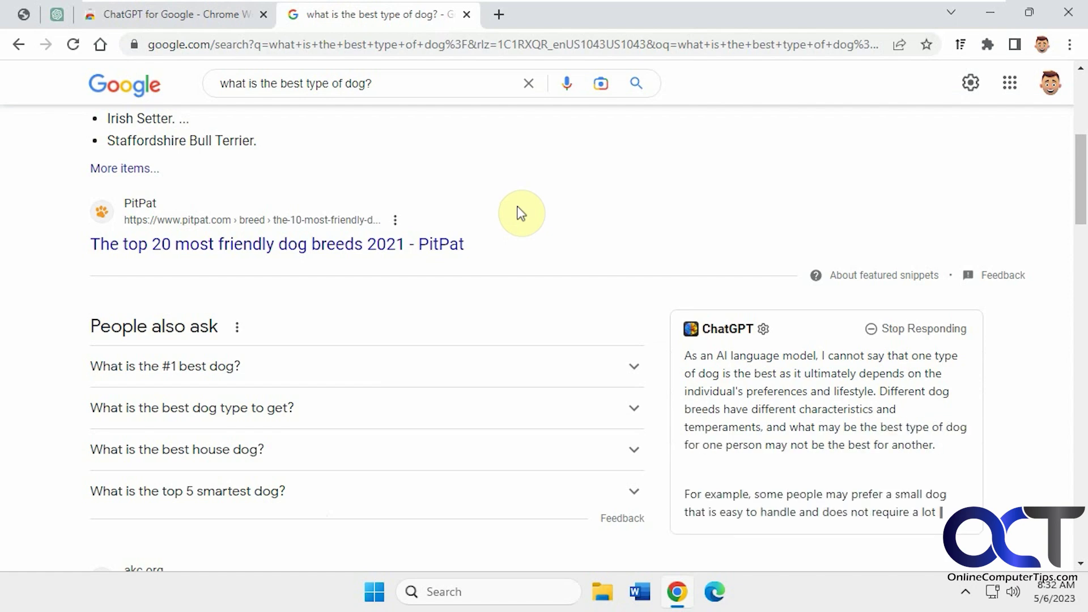
Step: Read ChatGPT's dog-choosing answer in the sidebar, then select the old query in the search box
scroll(739, 295, down, 1)
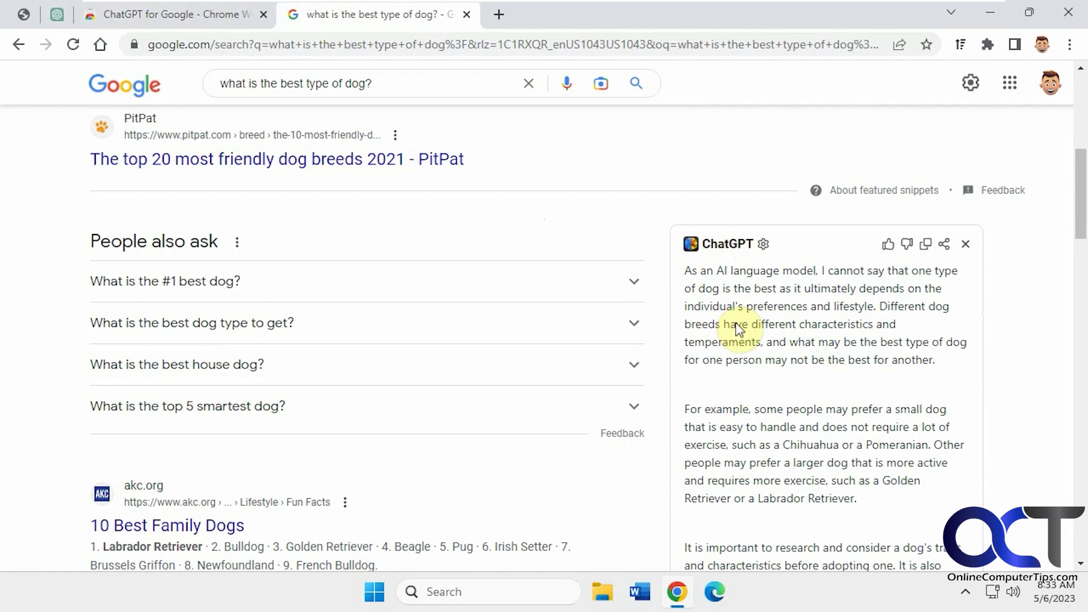
scroll(753, 337, up, 6)
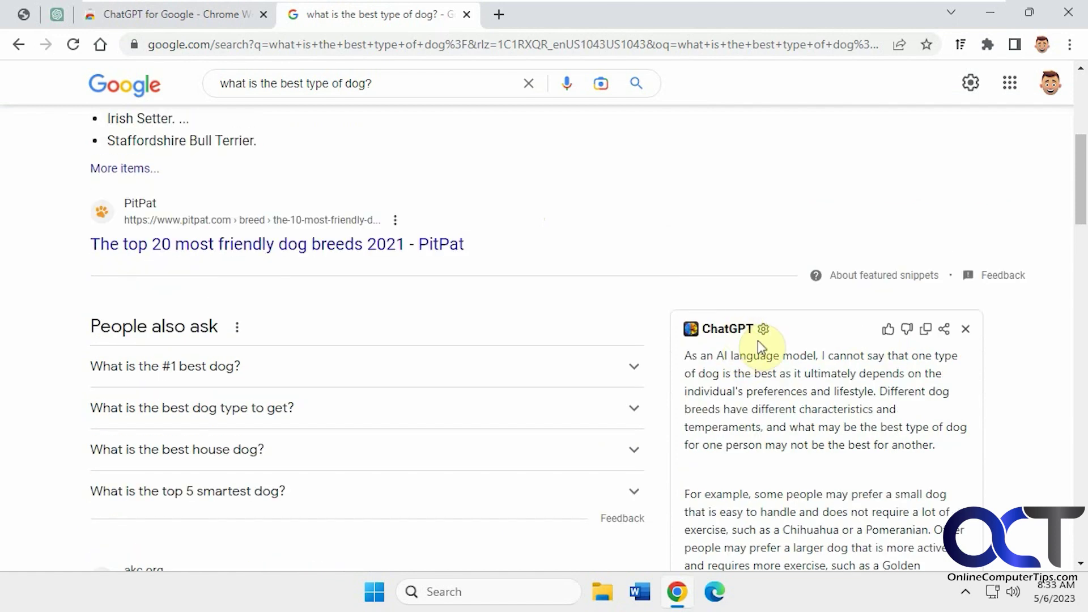
scroll(771, 363, up, 2)
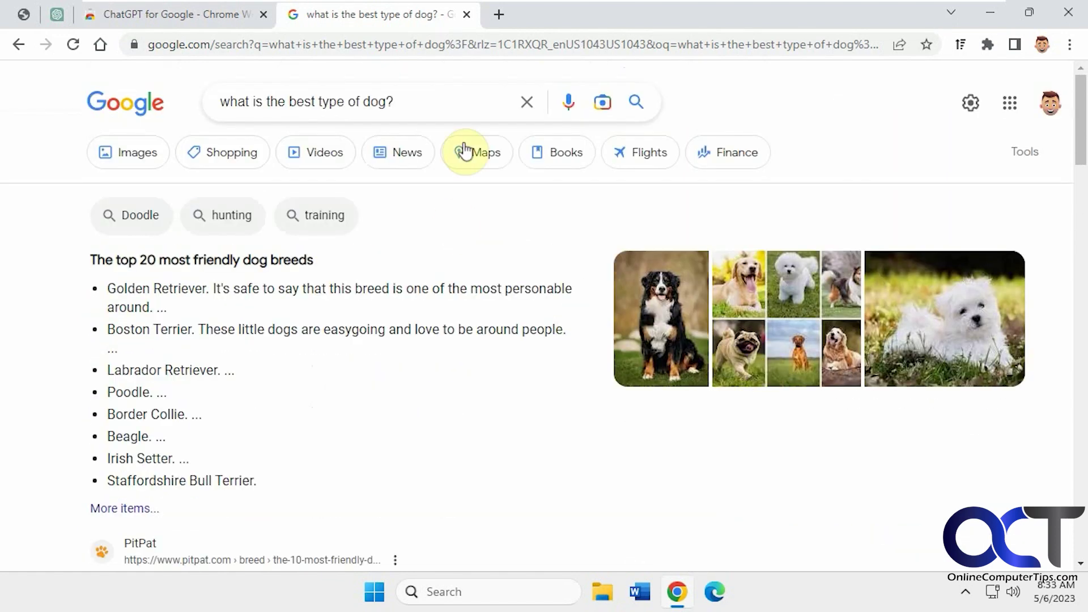
triple_click(352, 102)
Step: Search 'write me a poem about a dog' and read ChatGPT's multi-stanza poem in the panel
text(w)
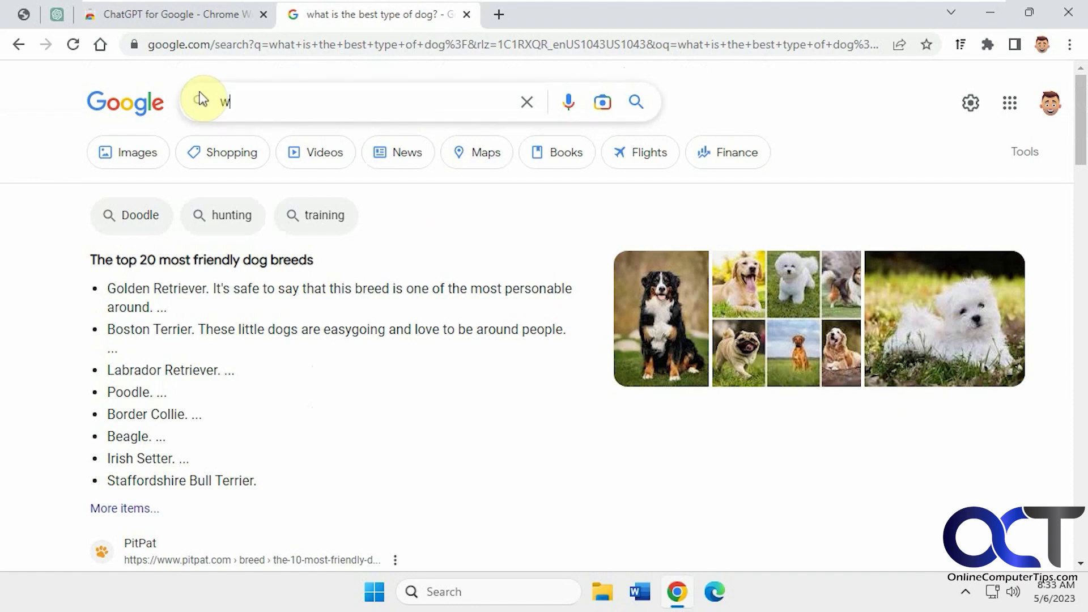
text(rite me a poem about a dog)
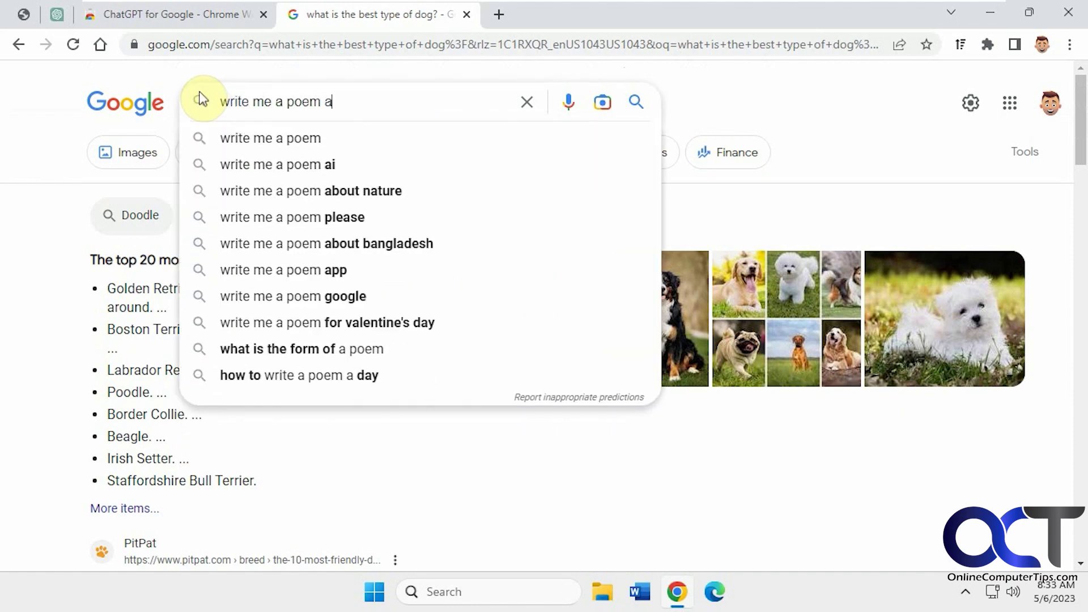
key(Return)
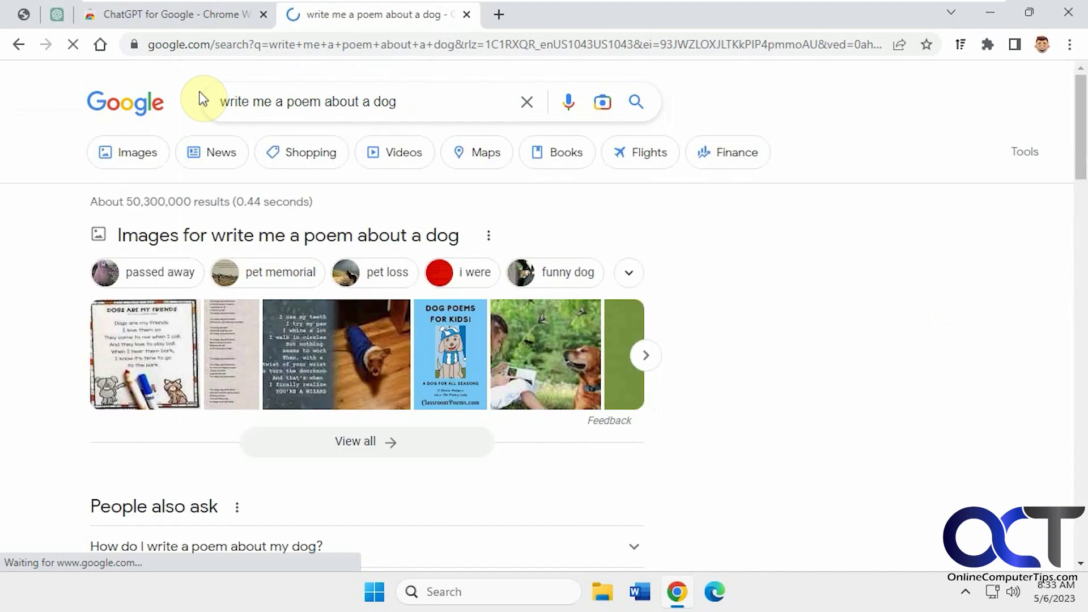
scroll(350, 391, down, 1)
scroll(351, 391, down, 8)
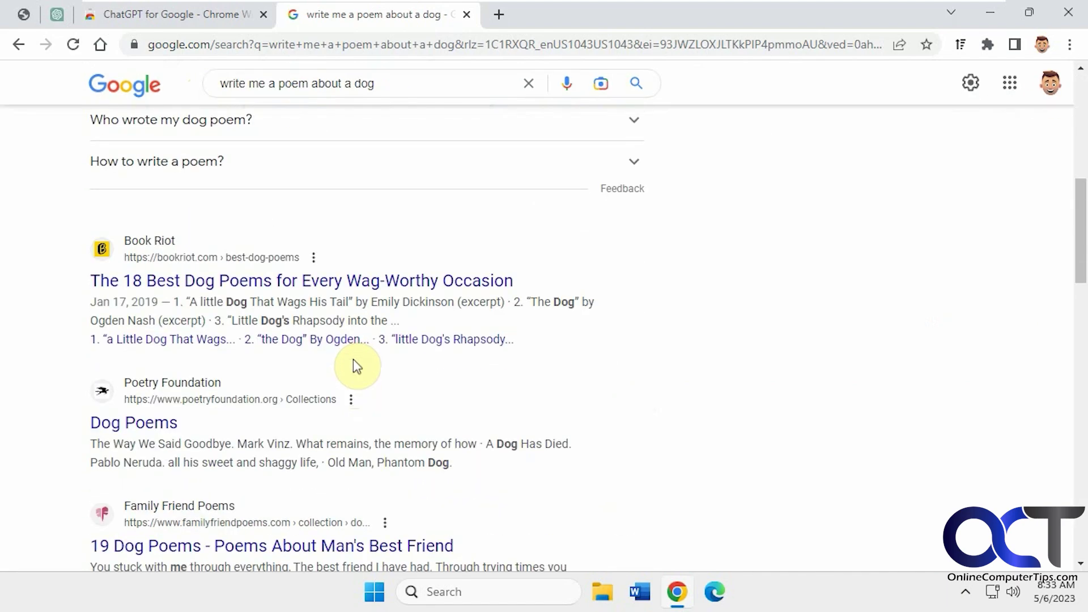
scroll(352, 366, up, 5)
scroll(353, 366, down, 9)
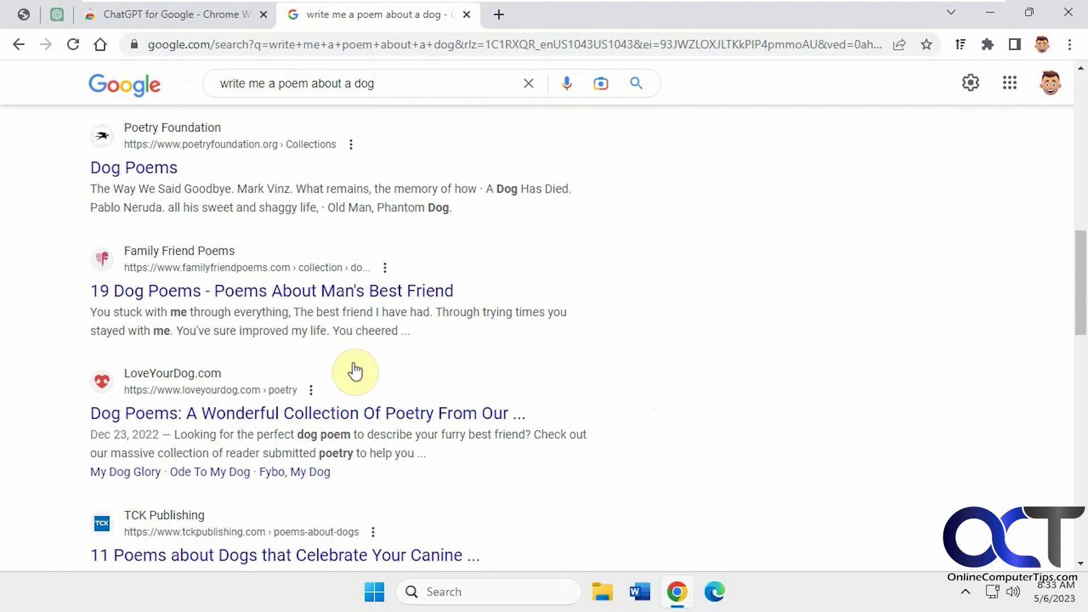
scroll(355, 371, up, 10)
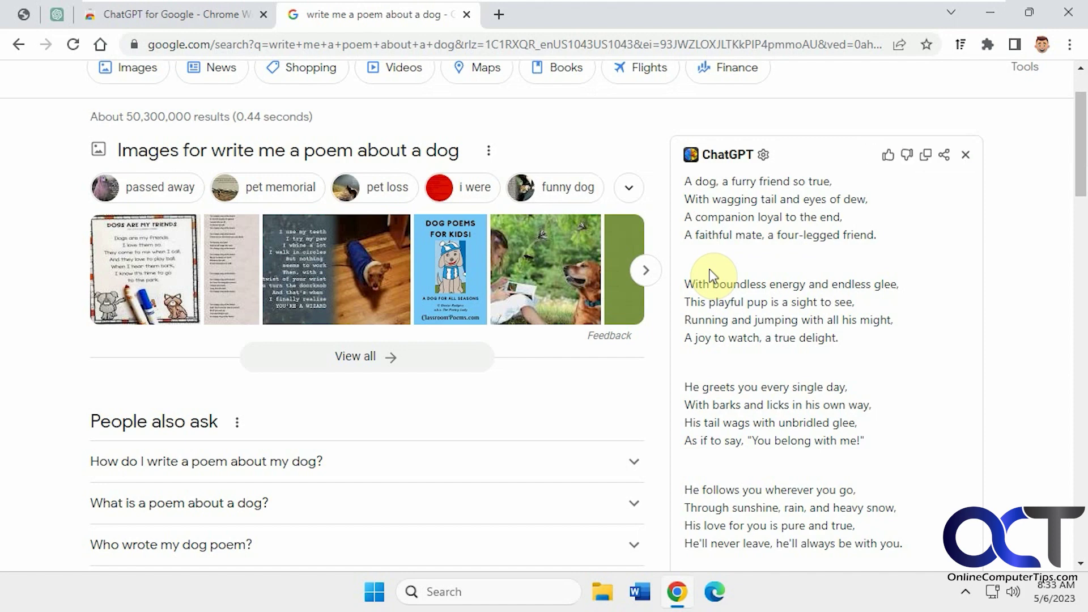
scroll(708, 268, up, 2)
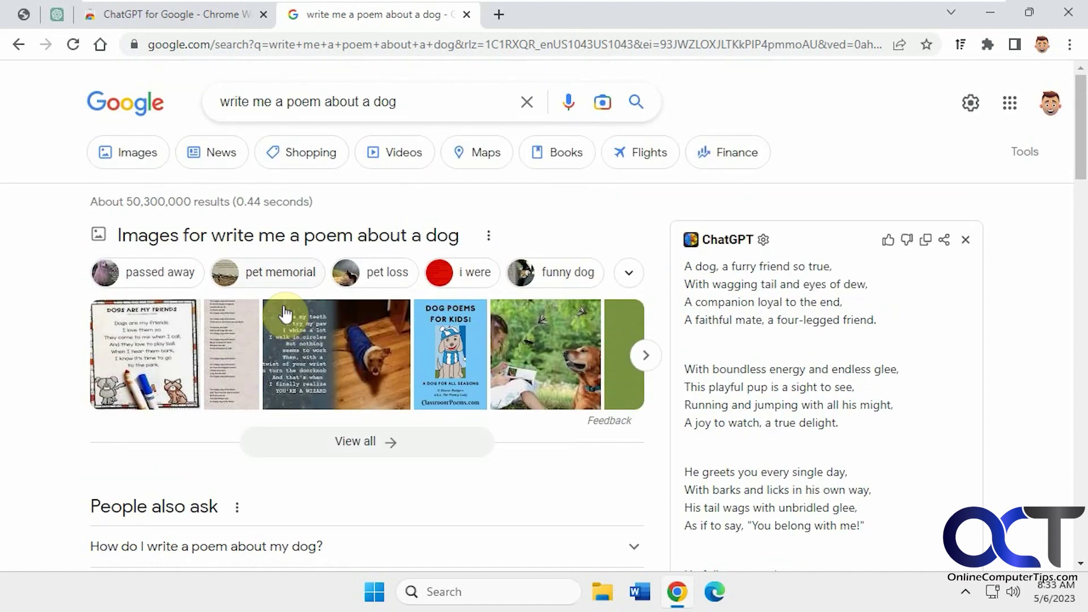
Step: Replace the query with 'top 5 electric cars' and read ChatGPT's list, led by Tesla Model 3
drag(399, 105, 309, 102)
drag(210, 102, 94, 101)
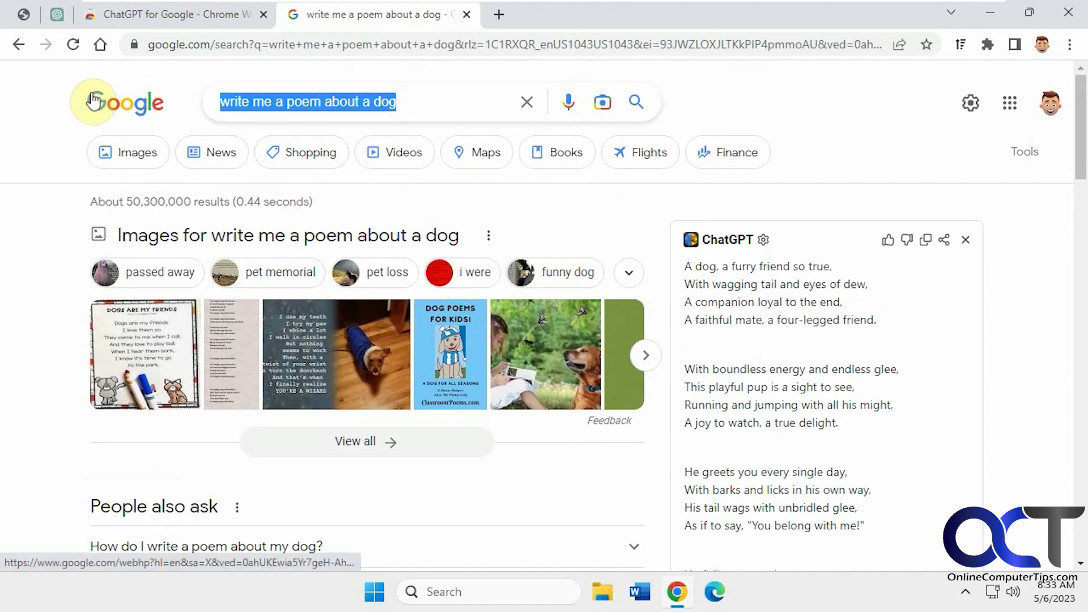
text(top 5)
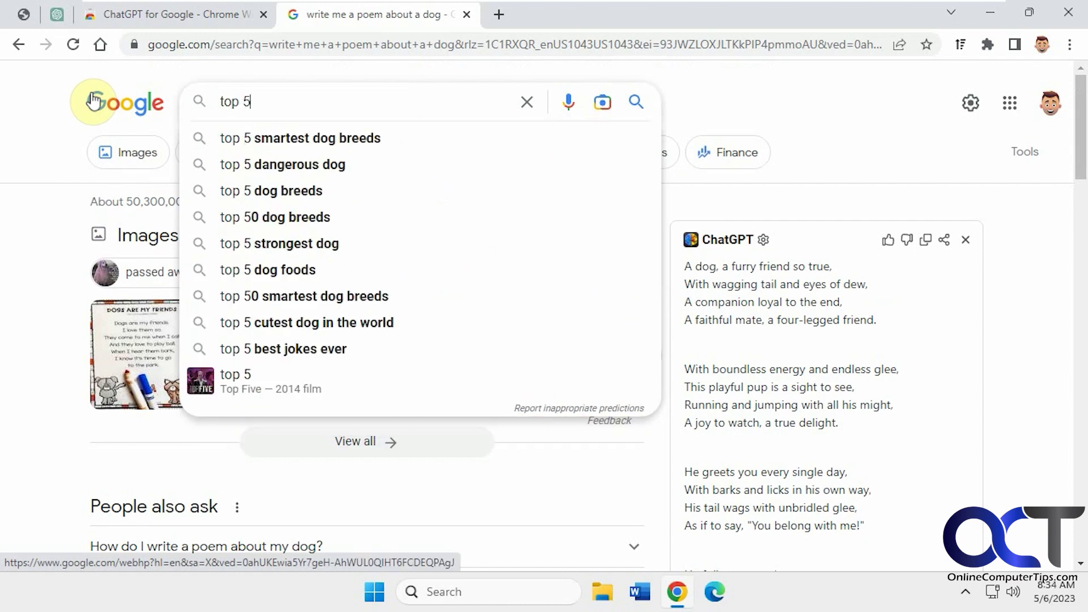
text( electric c)
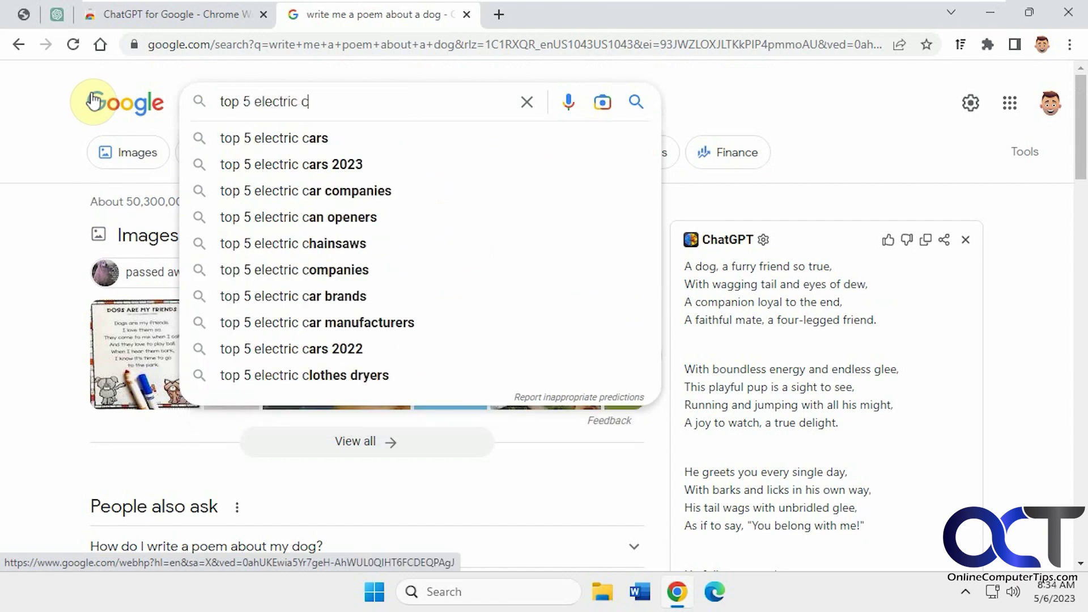
text(ars)
key(Return)
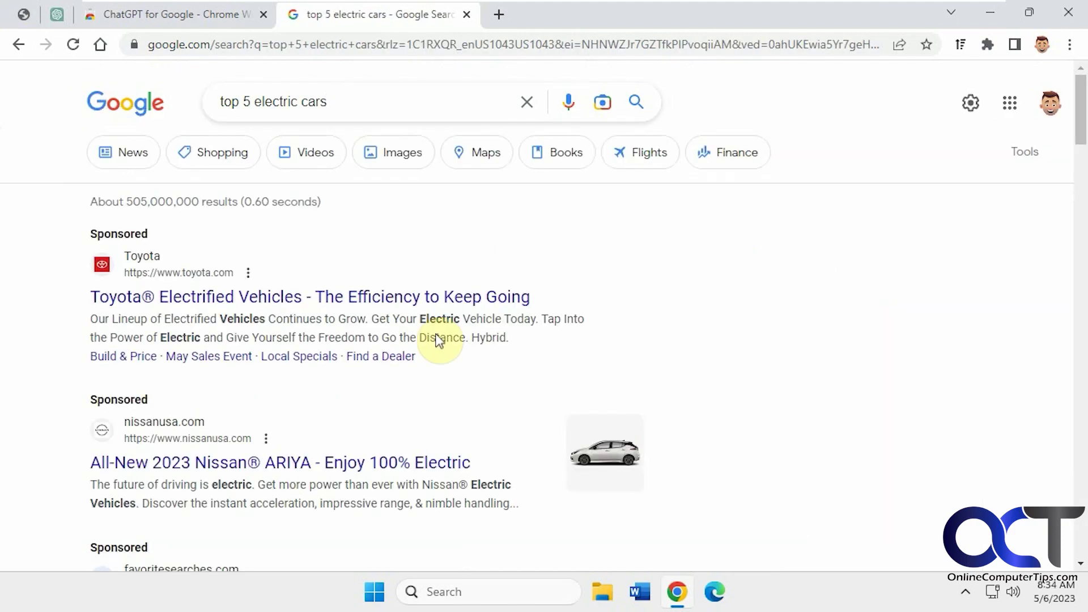
scroll(442, 346, down, 3)
scroll(444, 350, down, 10)
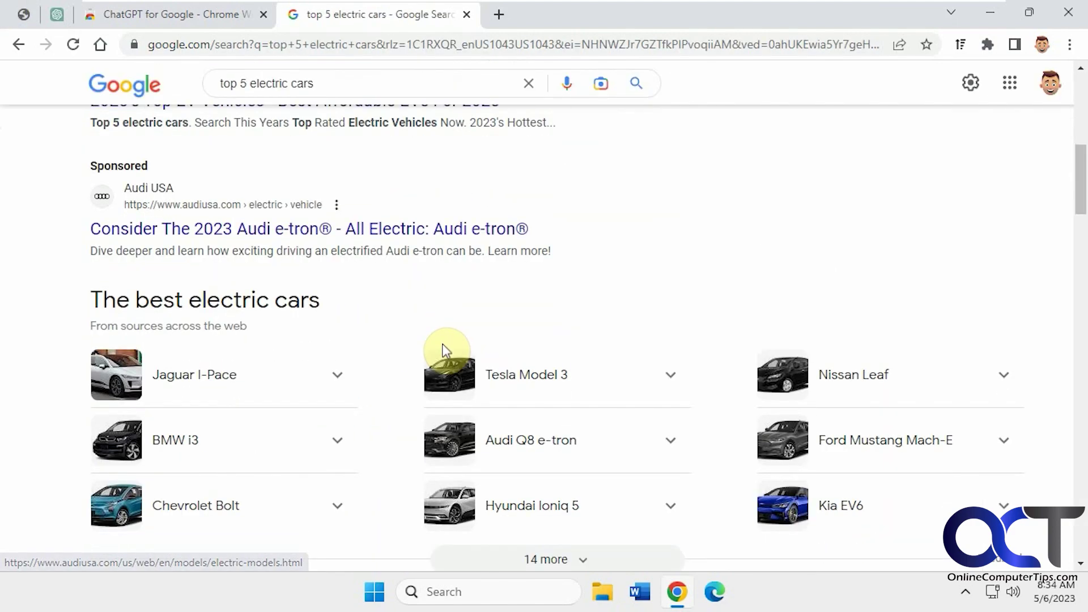
scroll(444, 350, down, 2)
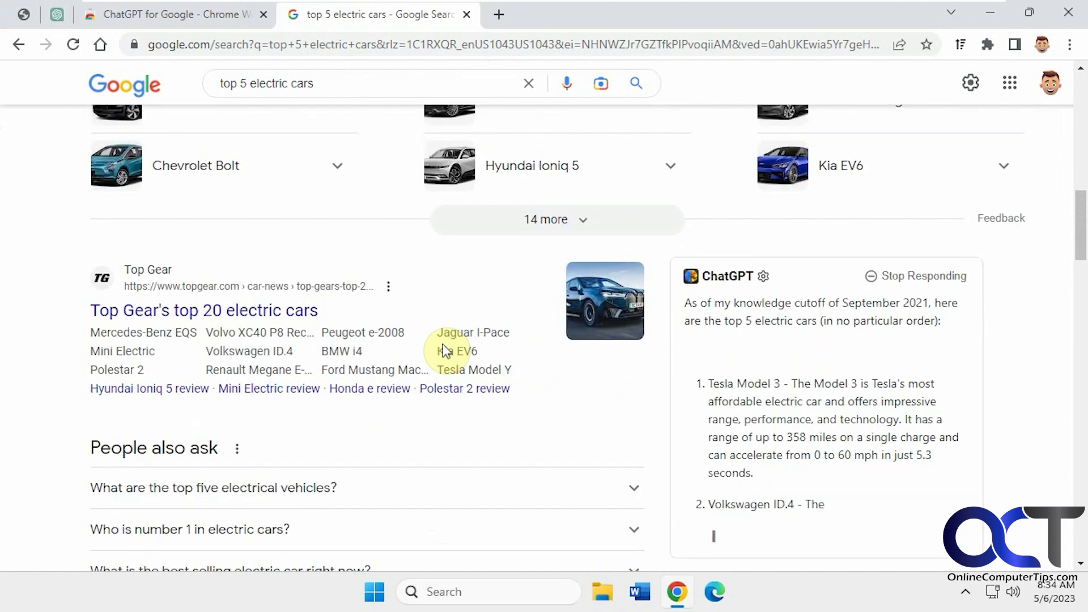
scroll(444, 350, down, 3)
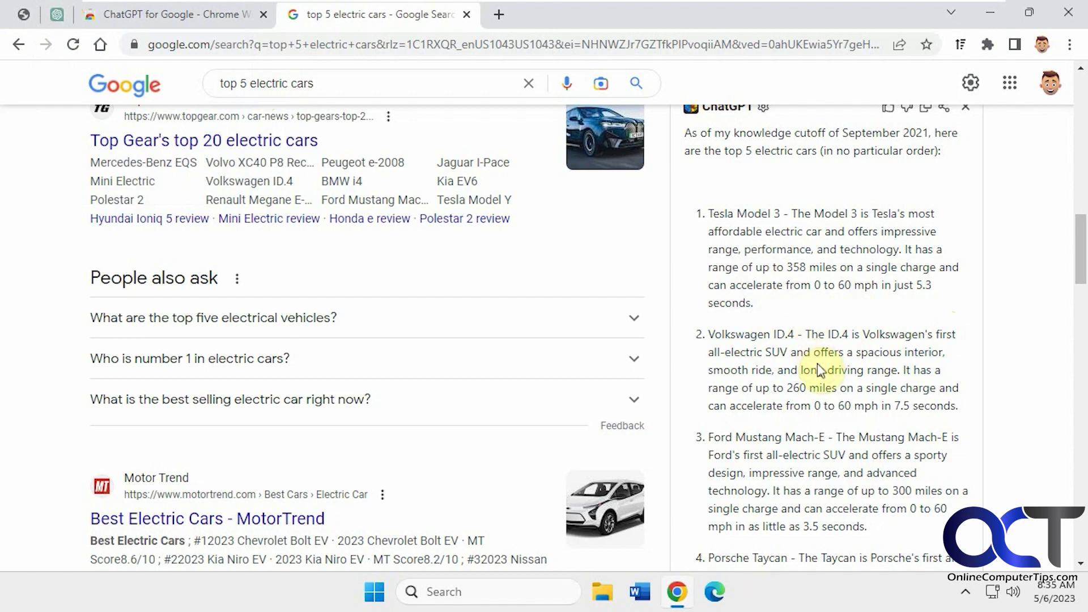
scroll(818, 366, up, 1)
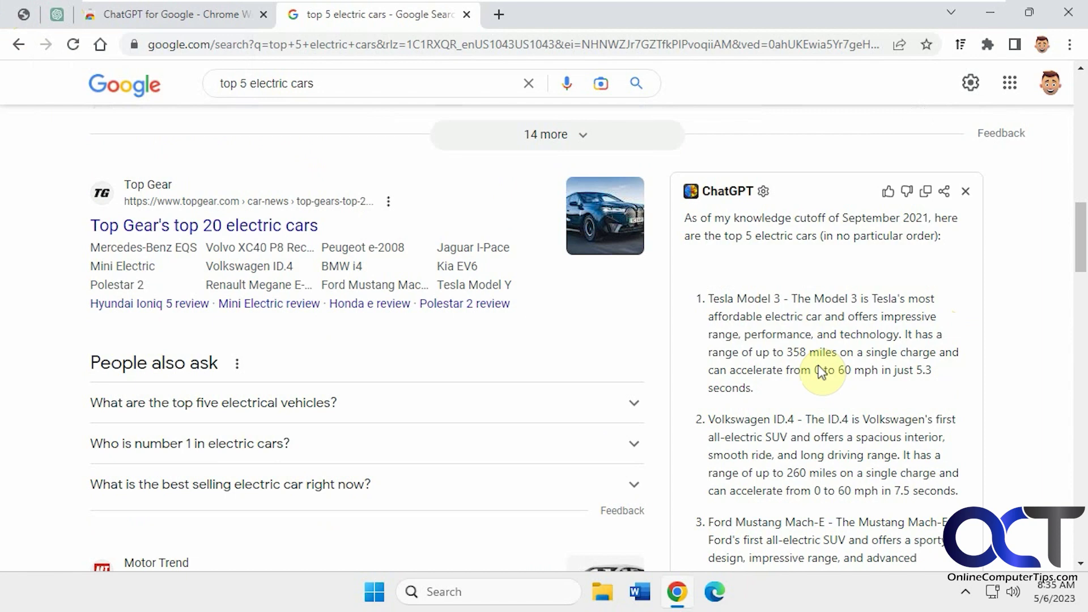
click(988, 48)
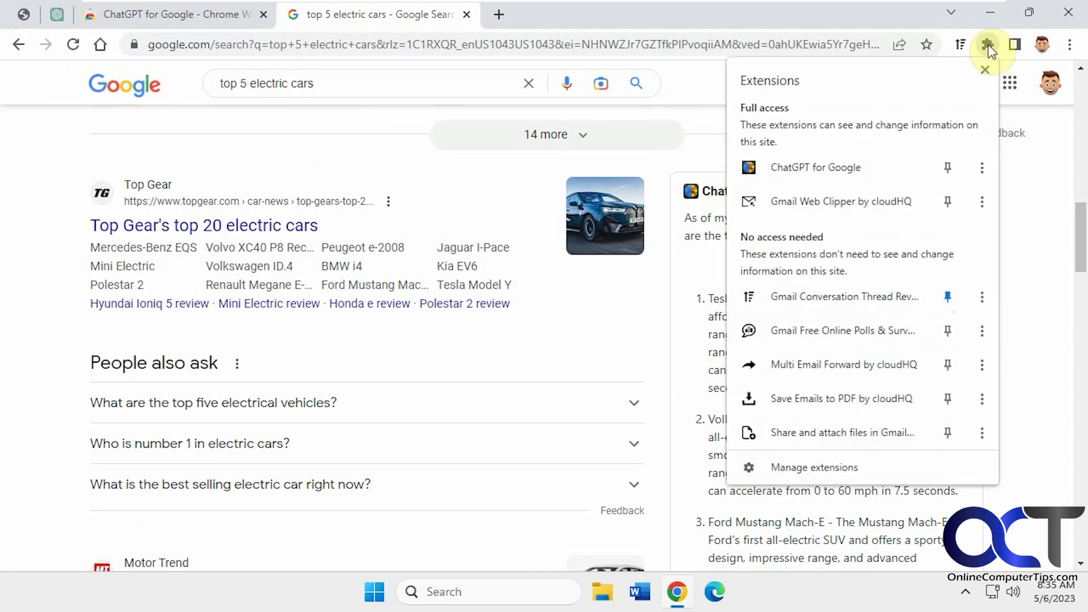
click(981, 170)
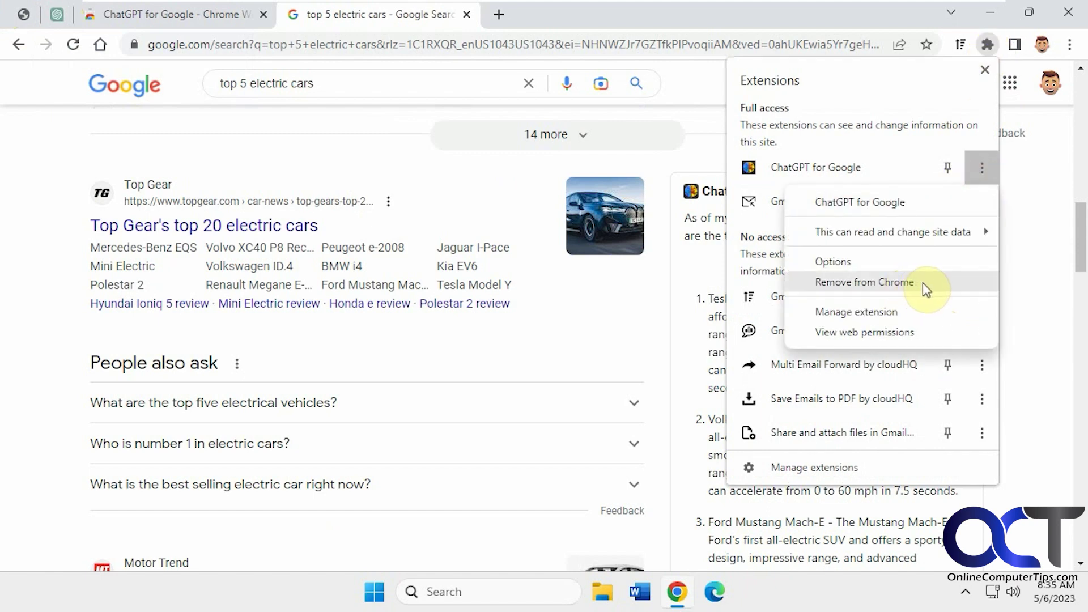
click(1021, 286)
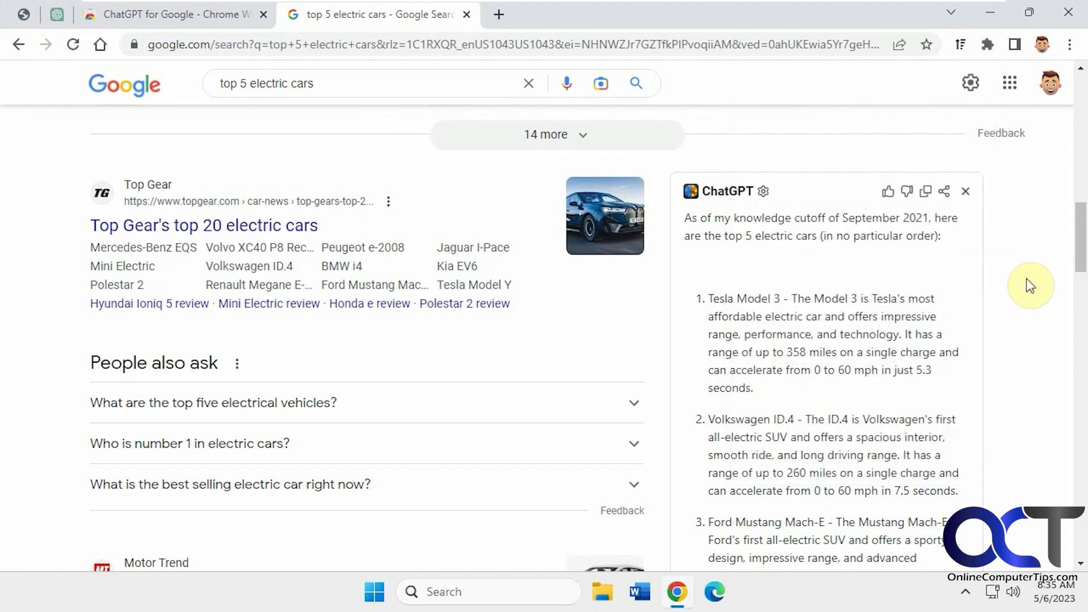